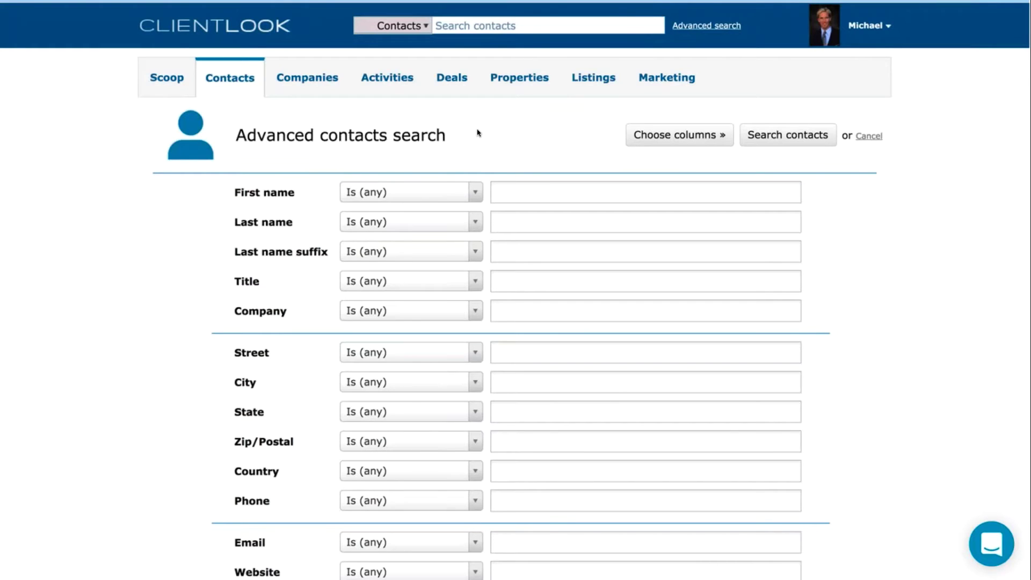
Run an advanced contacts search for state CA, contact type Tenant and lease expiration up to 12/31/2017.
scroll(477, 133, "down", 3)
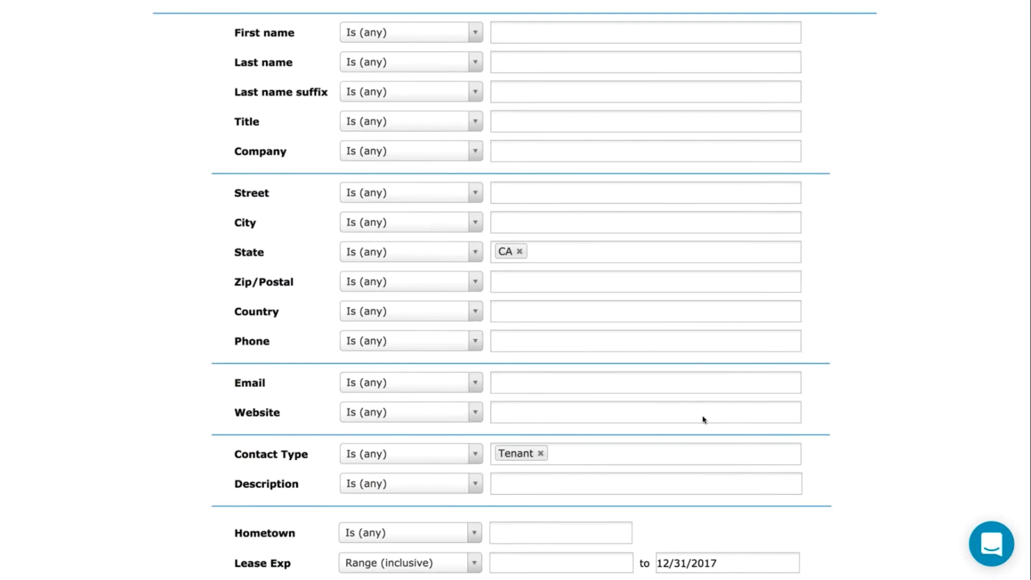
key("Return")
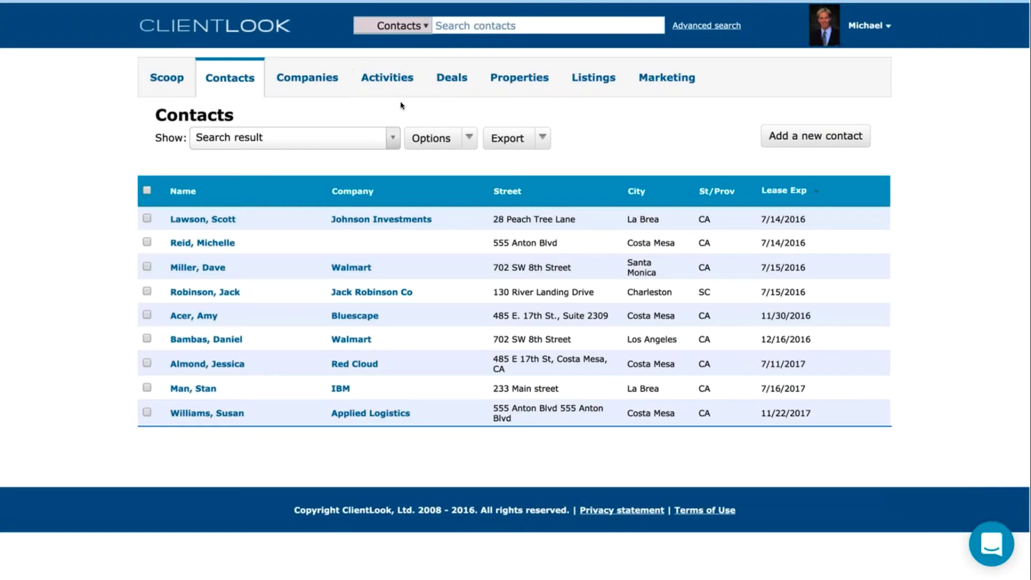
Find the Red Cloud COO's contact record by last name and examine its details, custom fields and updates.
type("almond")
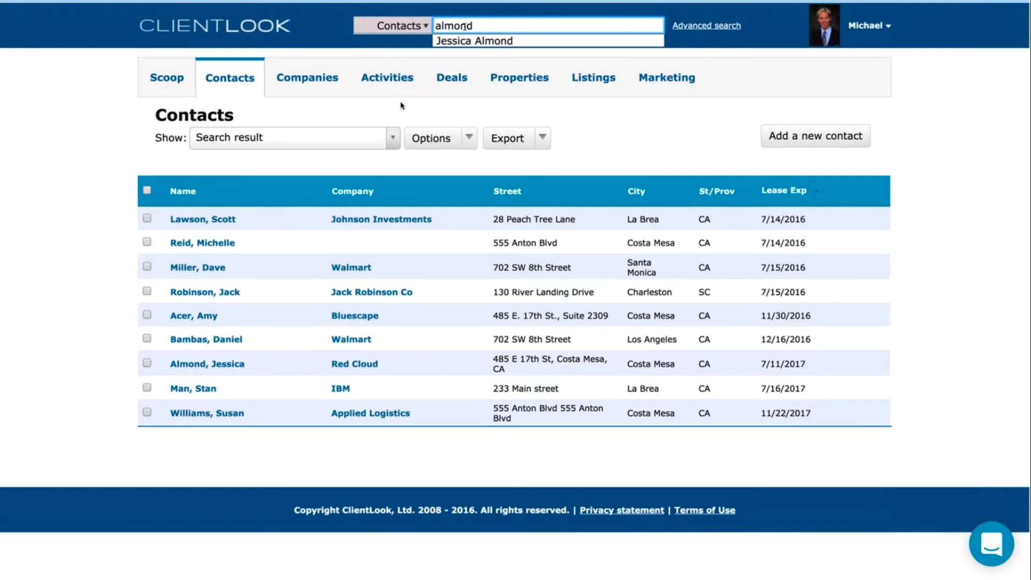
key("Down")
key("Return")
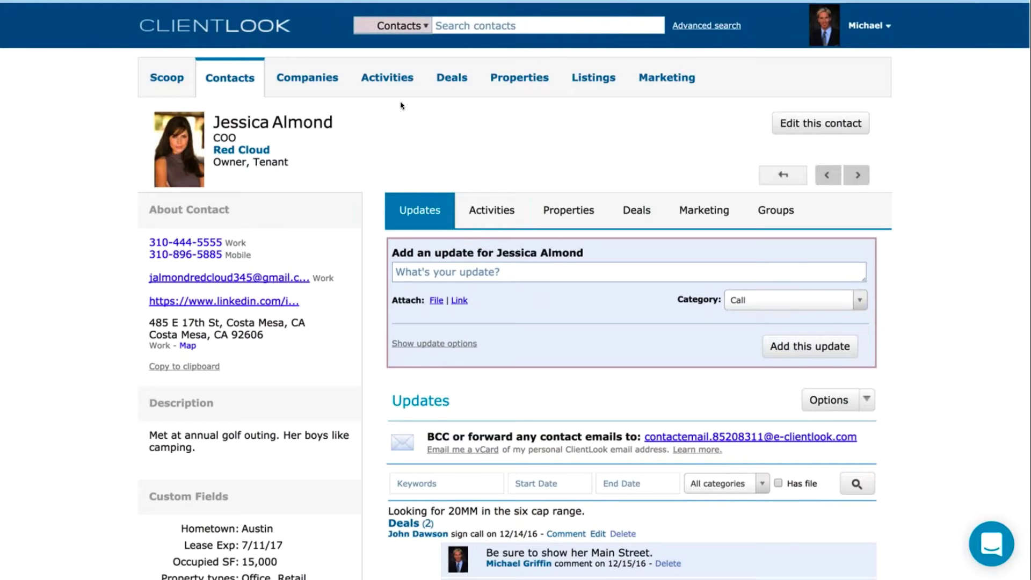
scroll(401, 106, "down", 7)
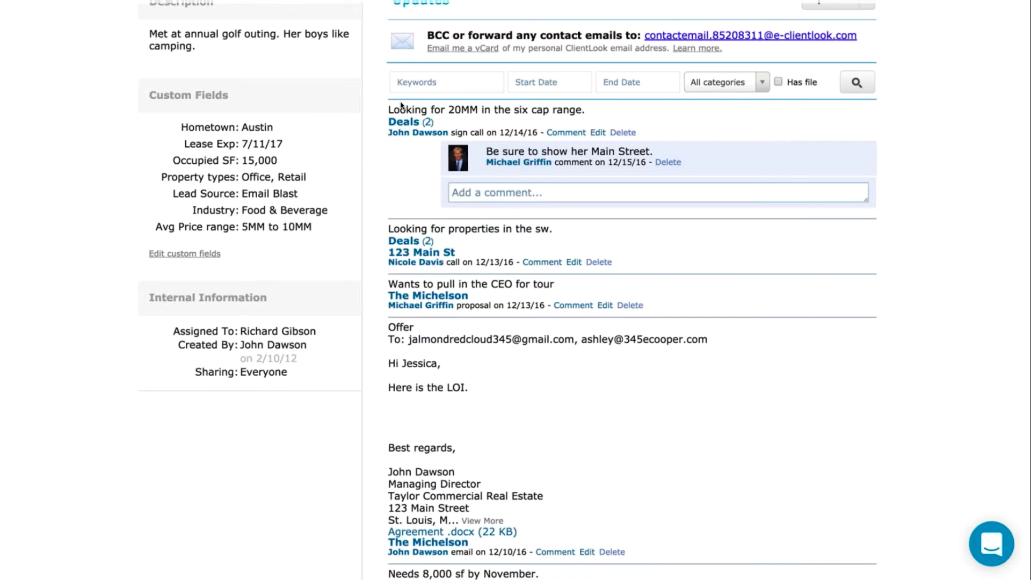
scroll(401, 105, "up", 7)
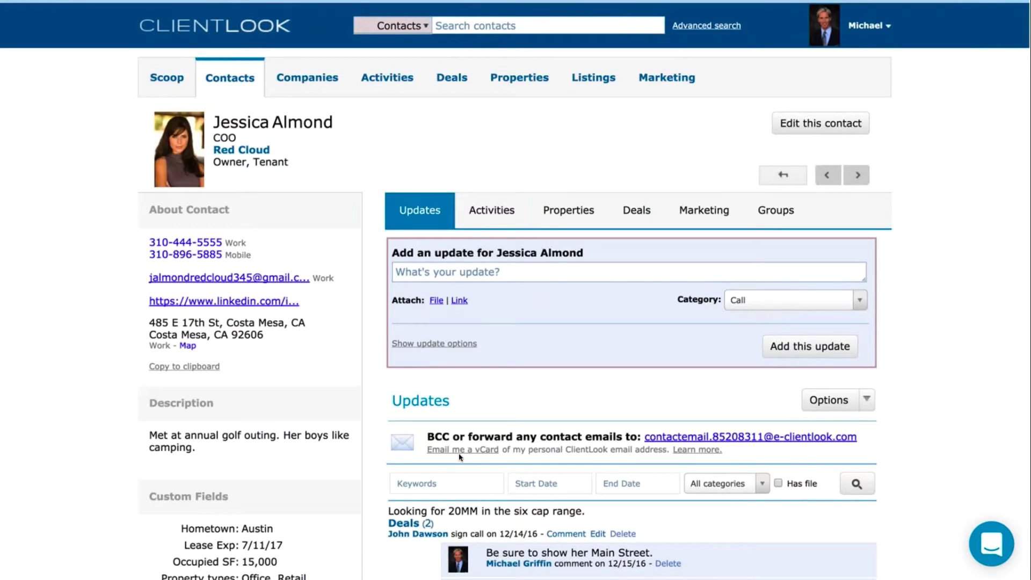
scroll(459, 457, "down", 7)
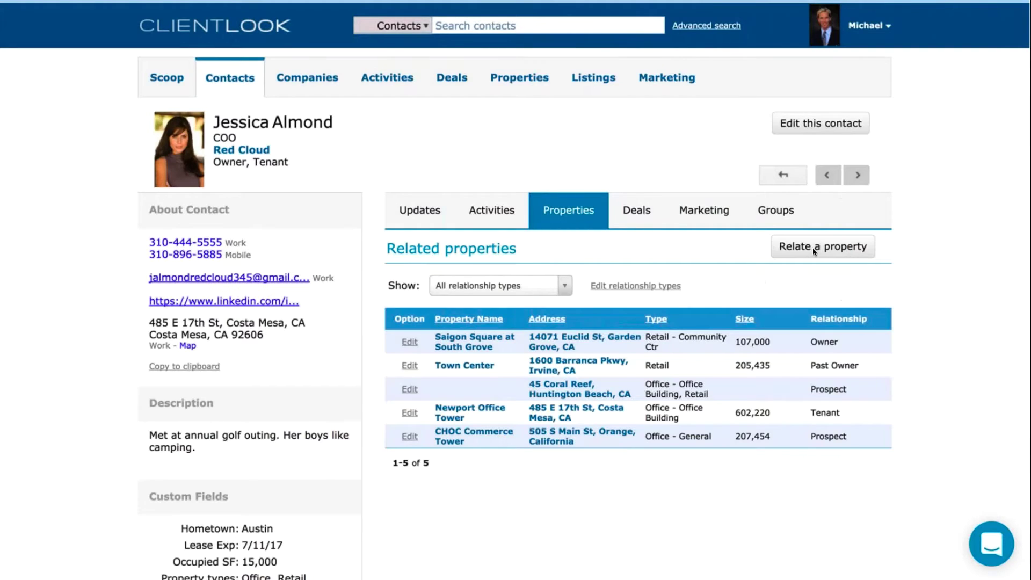
Start relating a property to the contact, with Xceligent as the source and CA - Southern California as the metro.
left_click(813, 248)
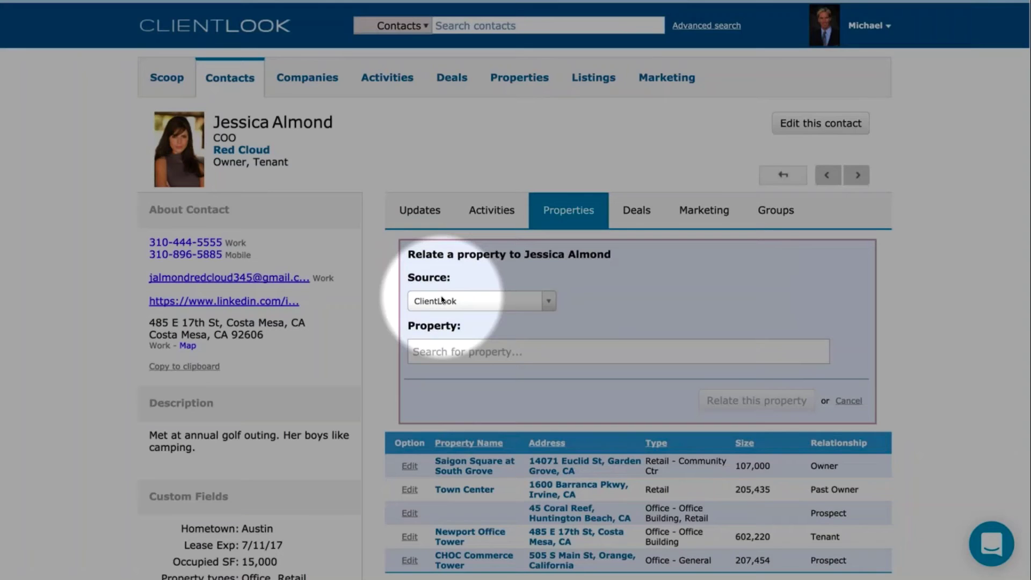
key("Down")
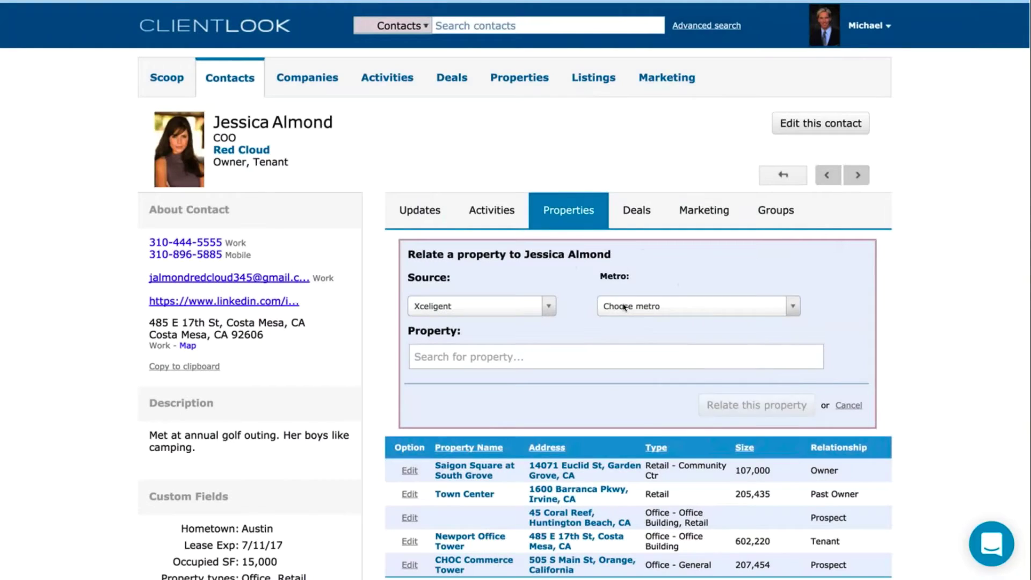
left_click(625, 307)
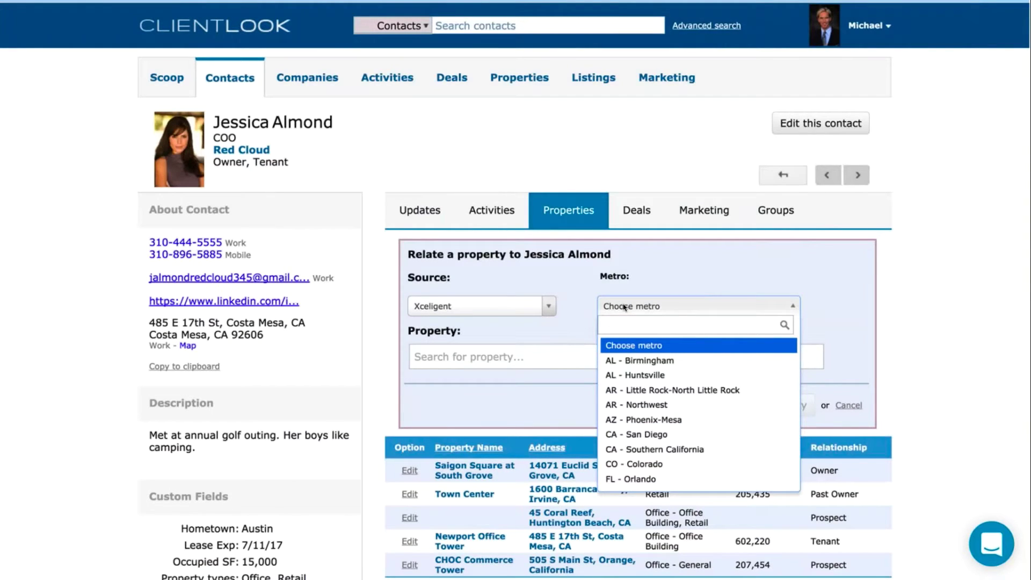
key("Down")
key("Down")
key("Down")
key("Down")
key("Down")
key("Down")
key("Down")
key("Return")
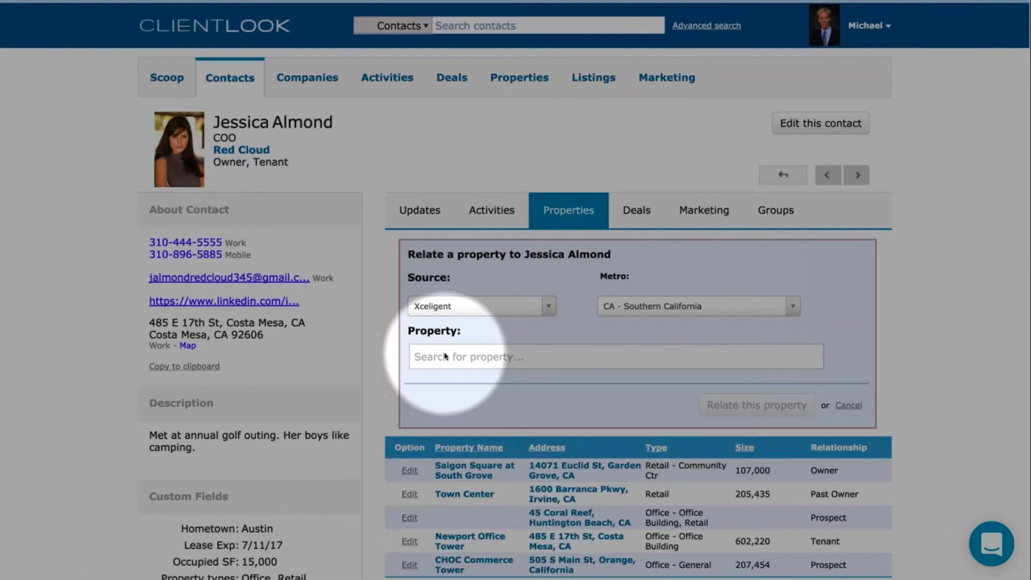
Search for the property with 1450 W and select the Los Angeles match.
left_click(445, 357)
type("1450 W")
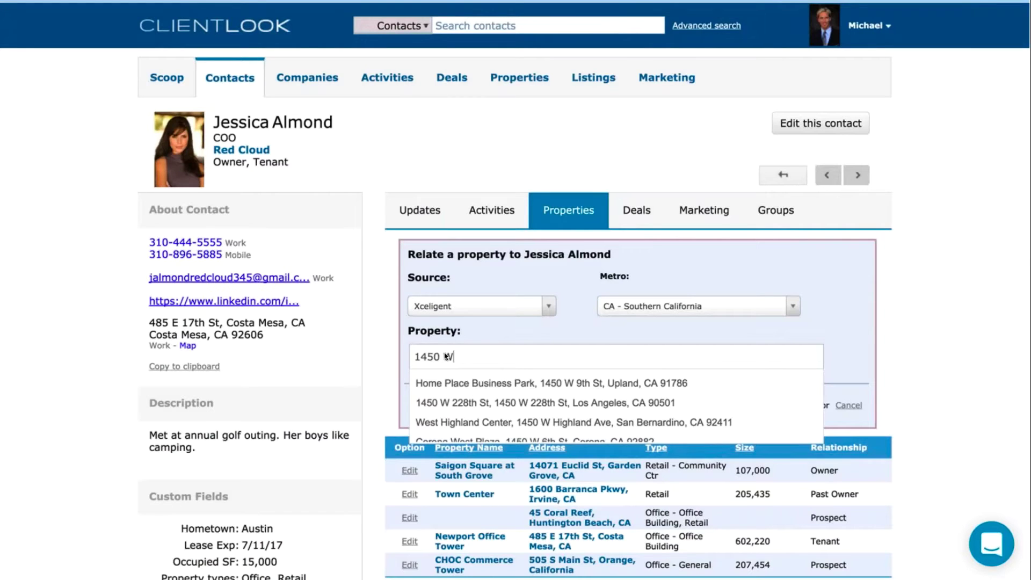
key("Down")
key("Down")
key("Return")
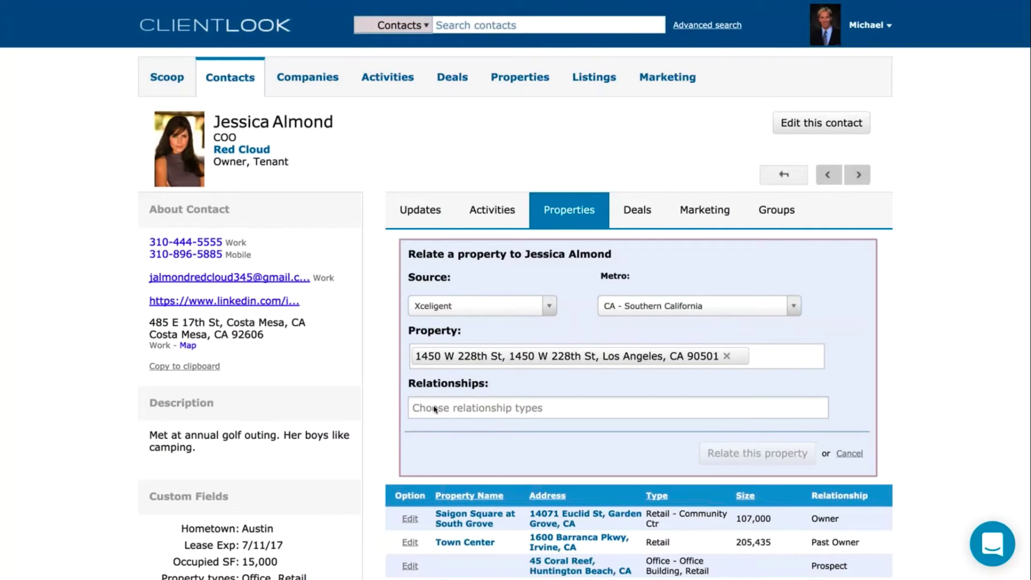
Set the relationship type to Owner and relate the selected property to the contact.
left_click(436, 410)
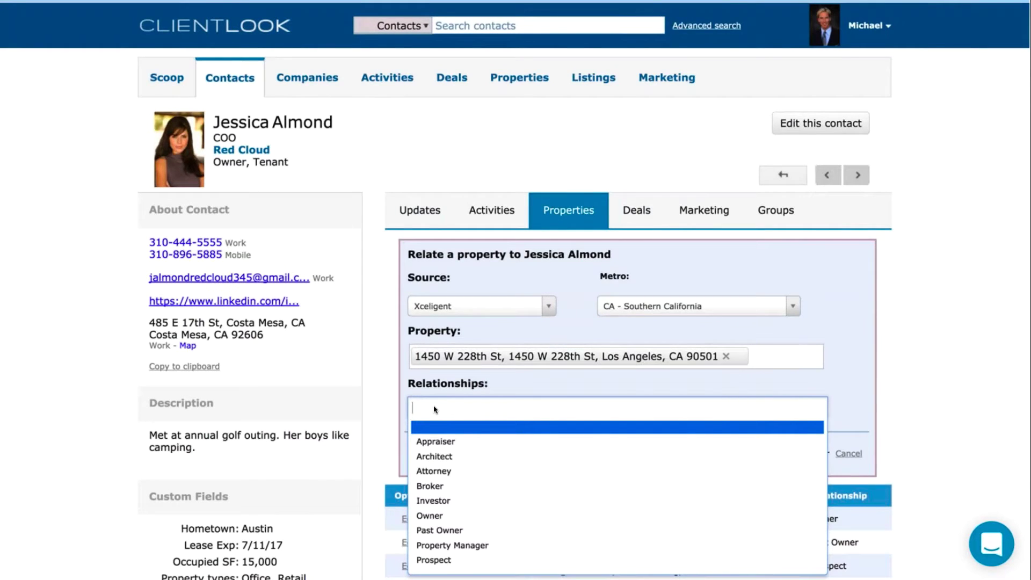
type("Owner")
key("Return")
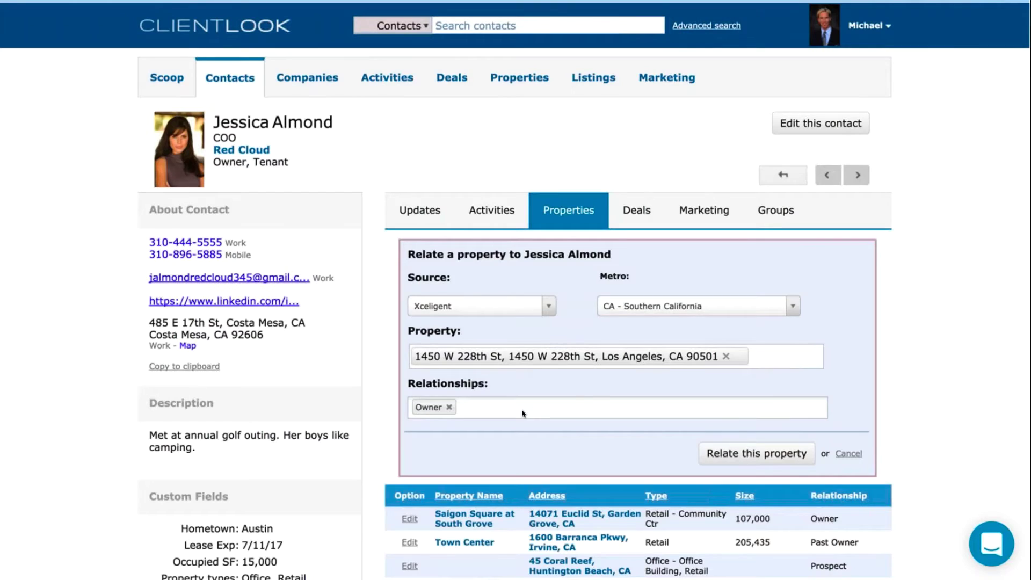
key("Return")
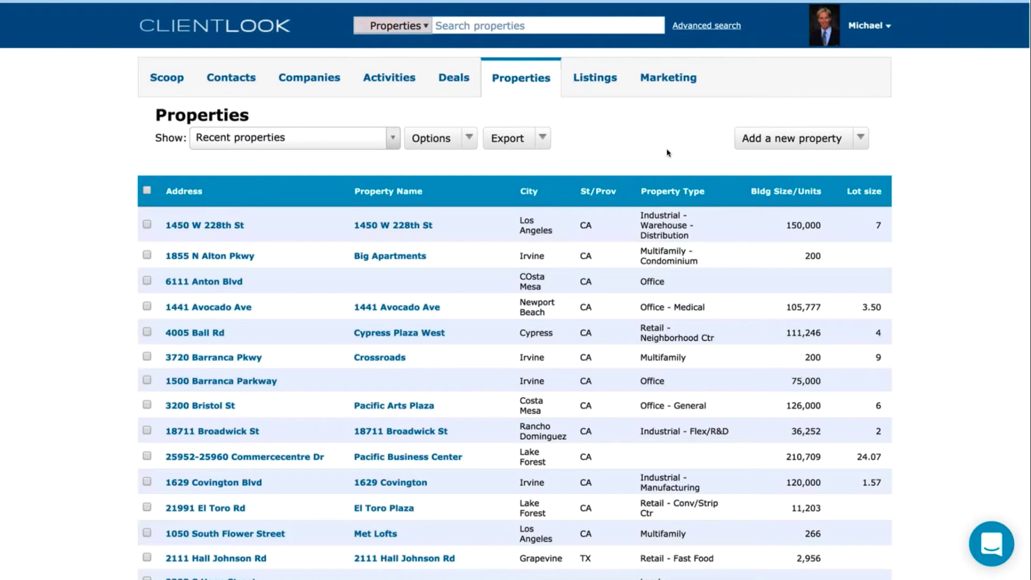
left_click(792, 150)
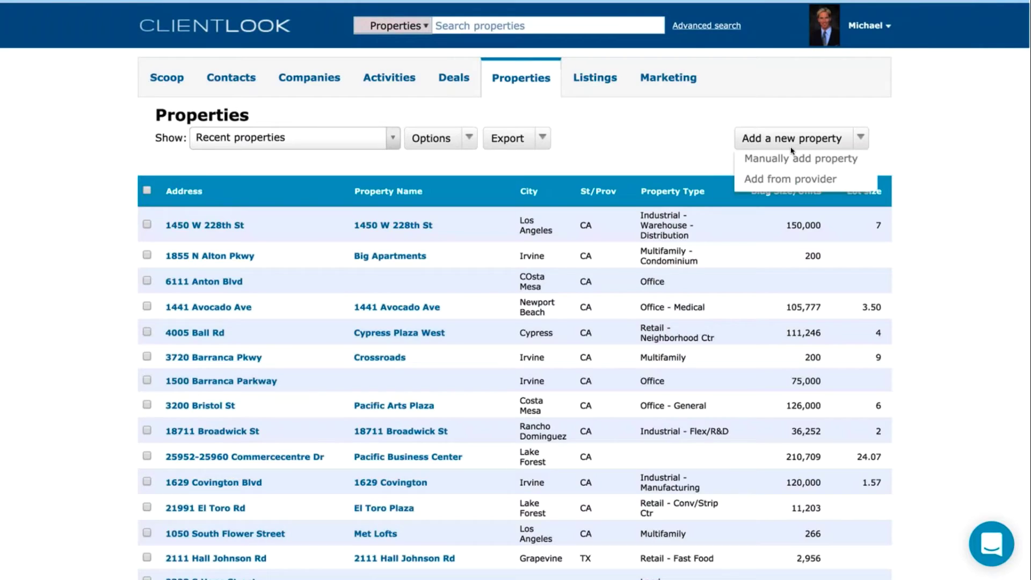
left_click(792, 150)
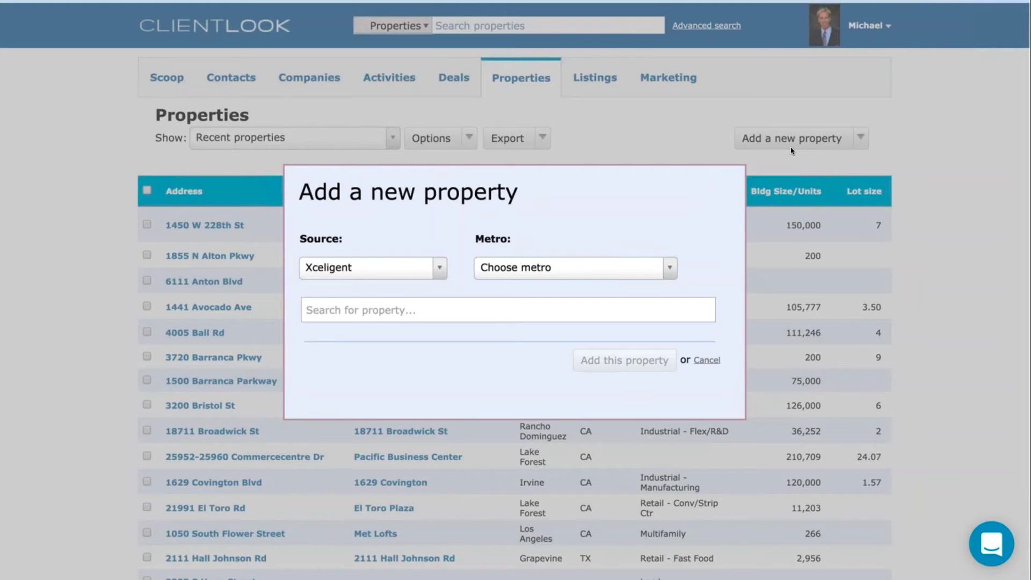
key("Escape")
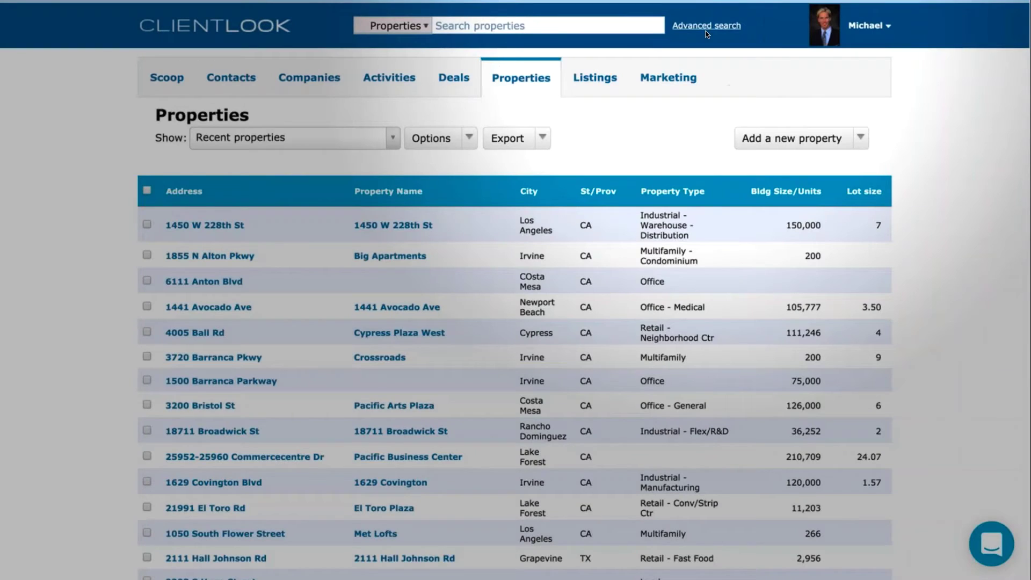
Run an advanced search for Industrial properties, and examine the property overview of The Michelson.
left_click(706, 31)
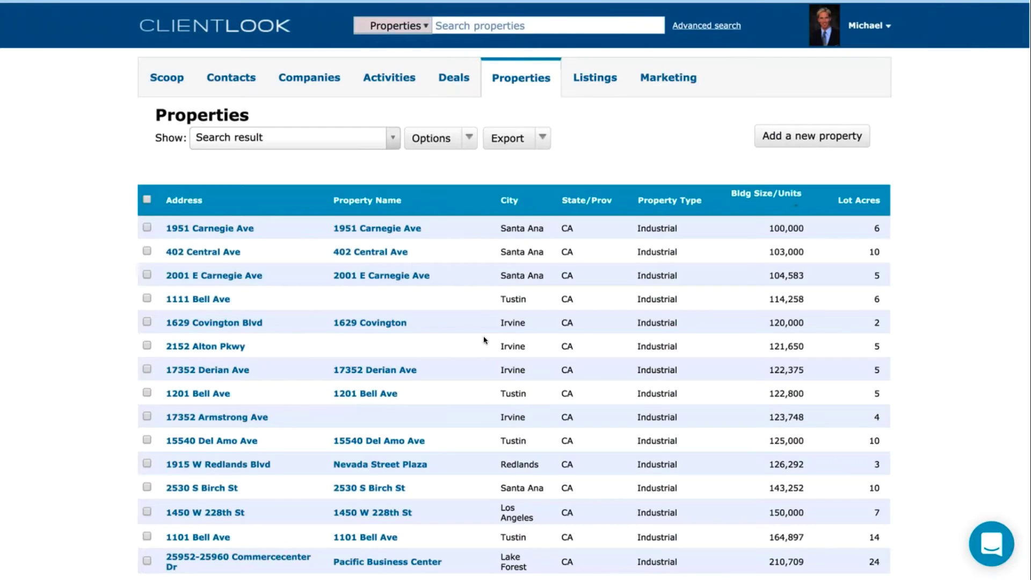
type("mi")
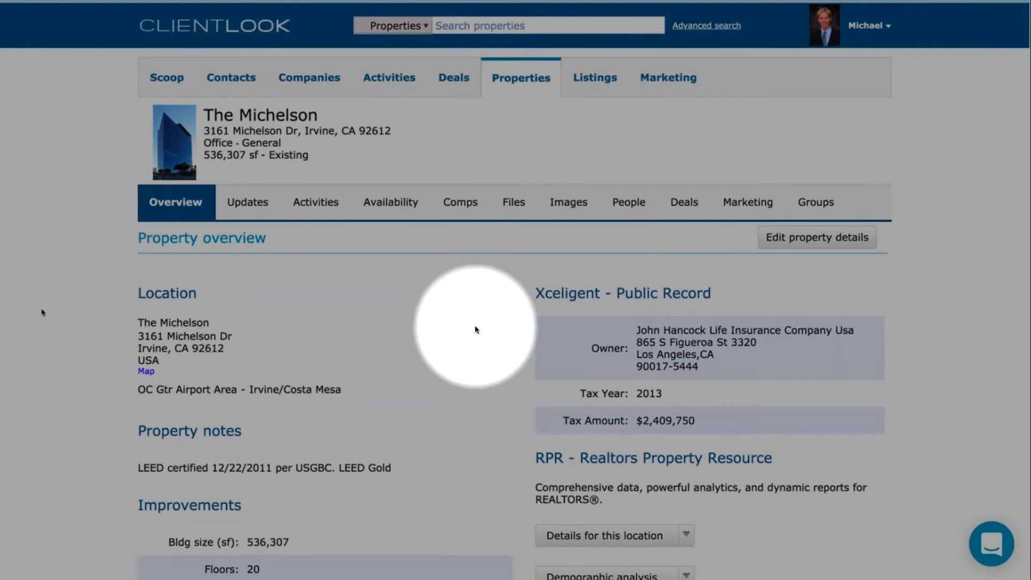
scroll(475, 330, "down", 10)
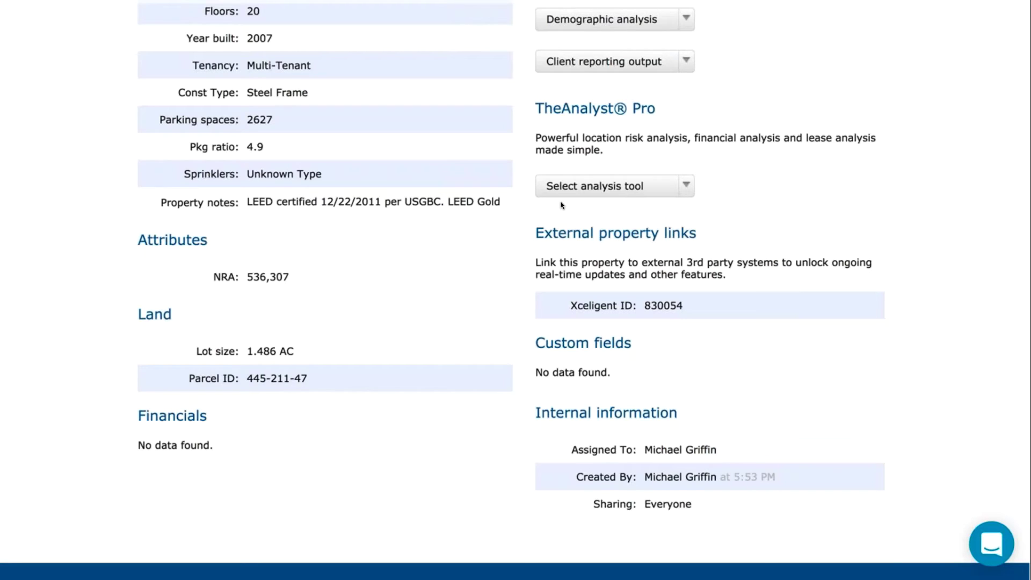
scroll(562, 205, "up", 10)
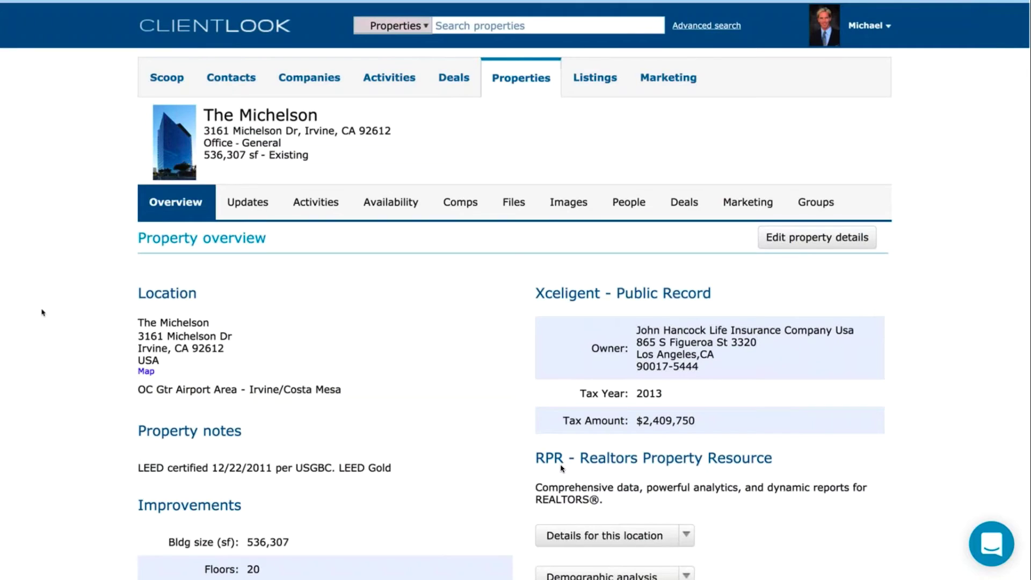
scroll(563, 468, "down", 10)
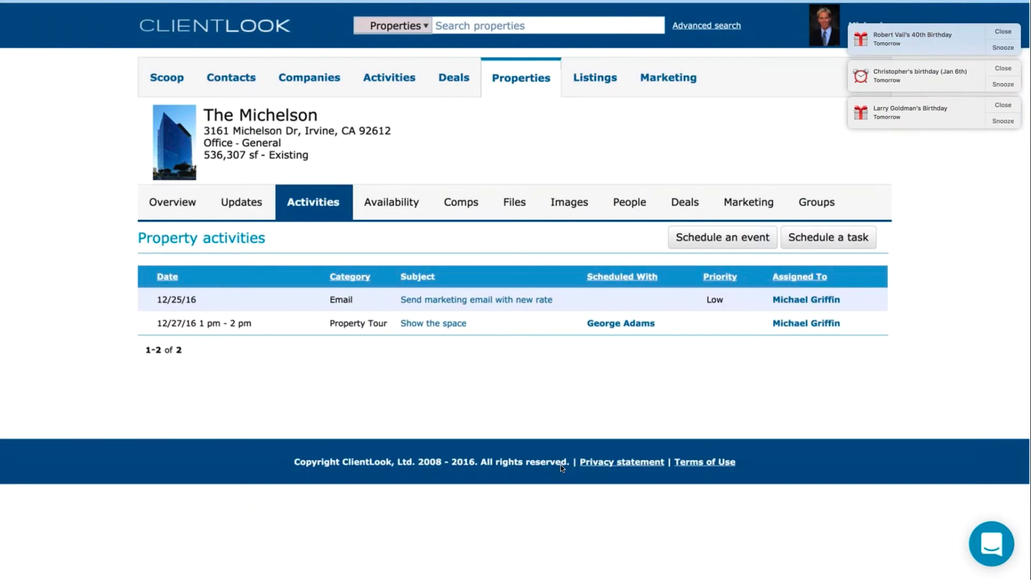
Dismiss the three birthday reminder notifications covering the page.
left_click(999, 32)
left_click(999, 32)
left_click(999, 33)
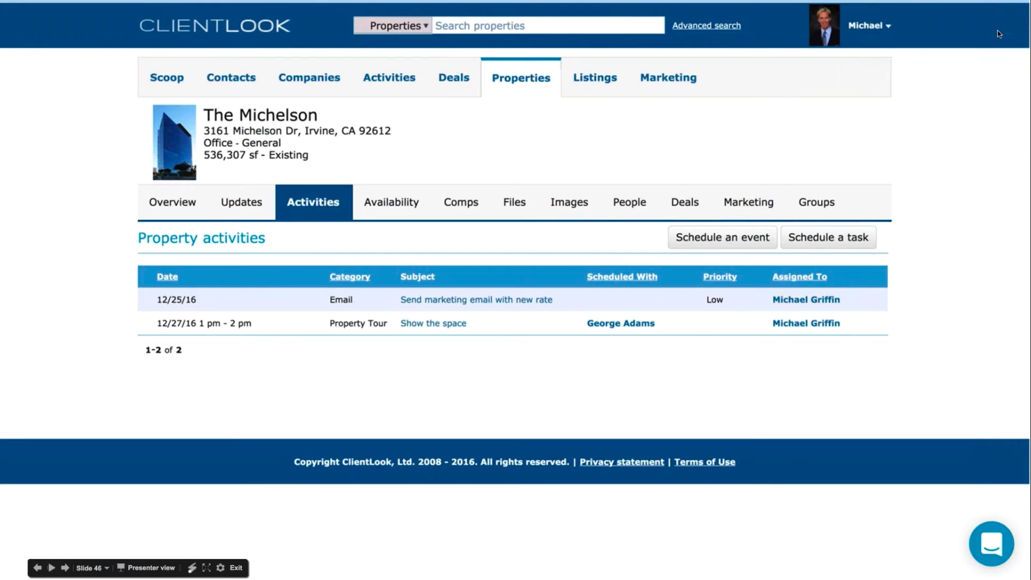
Open The Michelson's availability listings and view the spaces supplied by Xceligent.
key("Right")
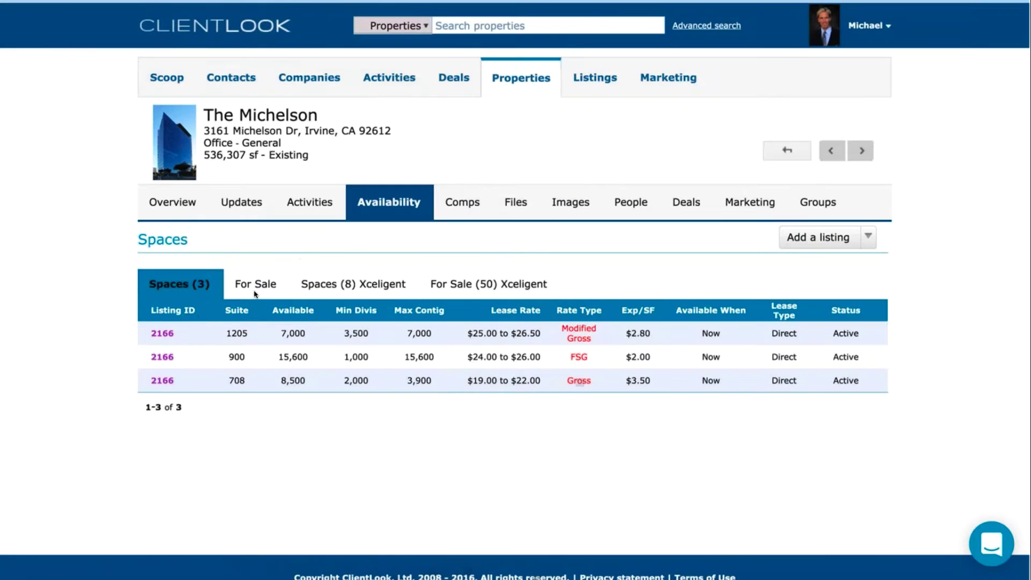
left_click(367, 295)
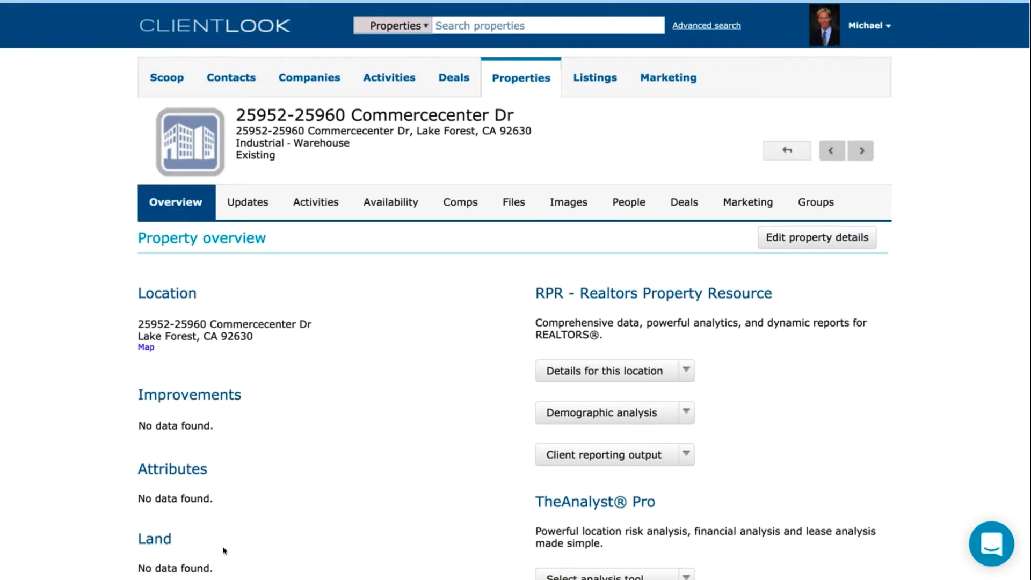
Review the Lake Forest warehouse property's overview and start an Xceligent lookup for its external property link.
scroll(223, 551, "down", 8)
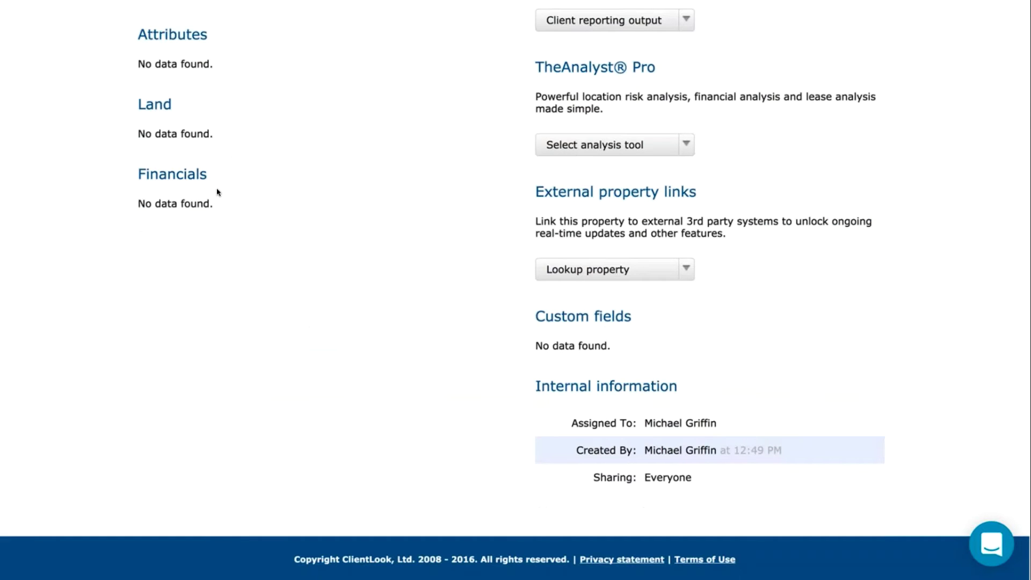
scroll(217, 192, "up", 8)
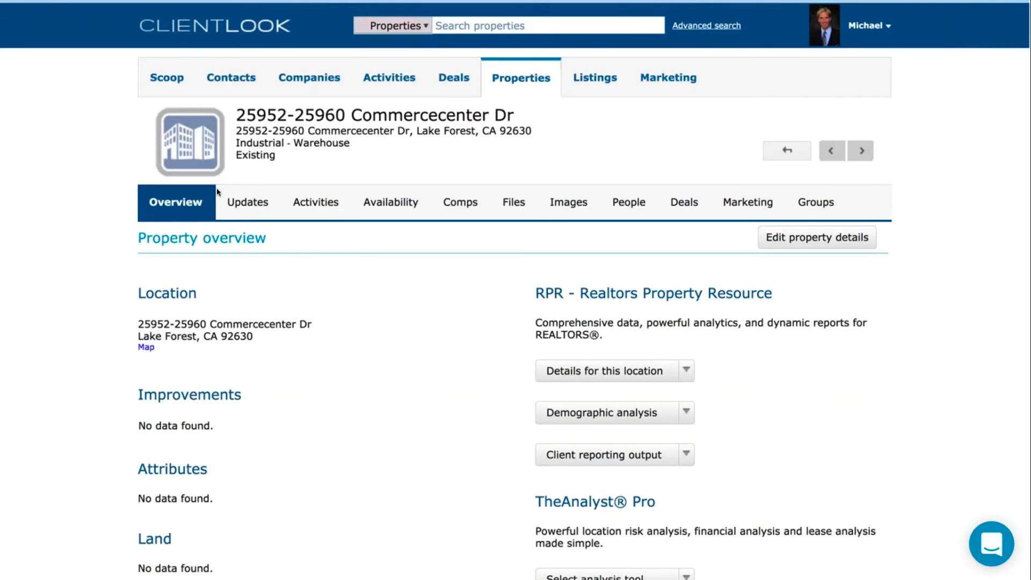
scroll(217, 192, "down", 8)
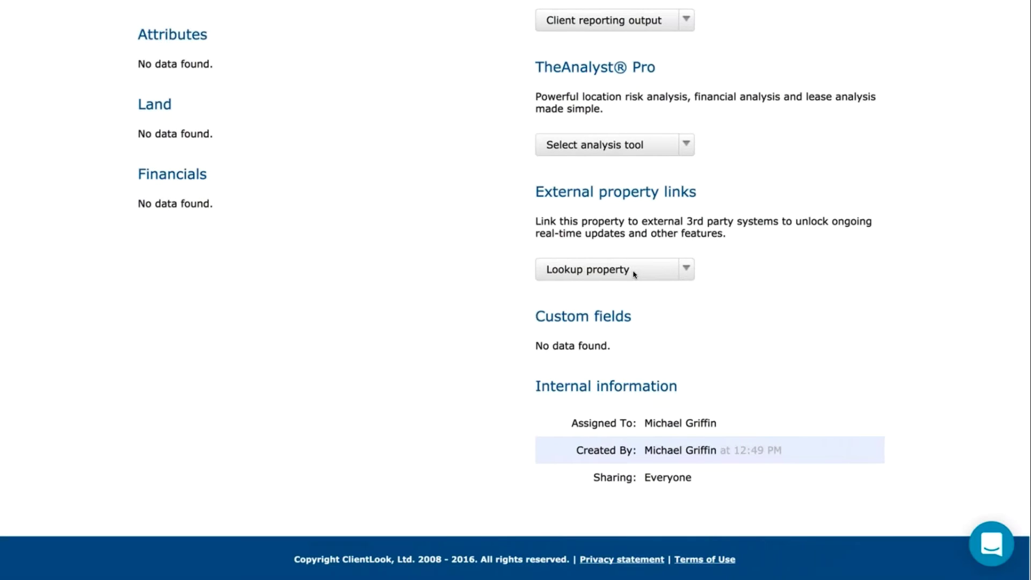
left_click(635, 274)
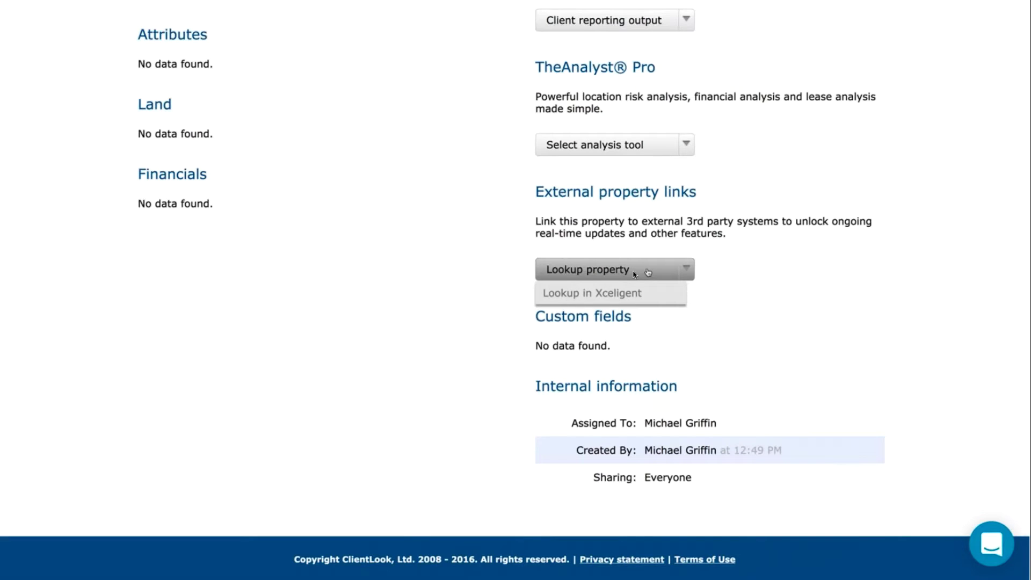
left_click(593, 293)
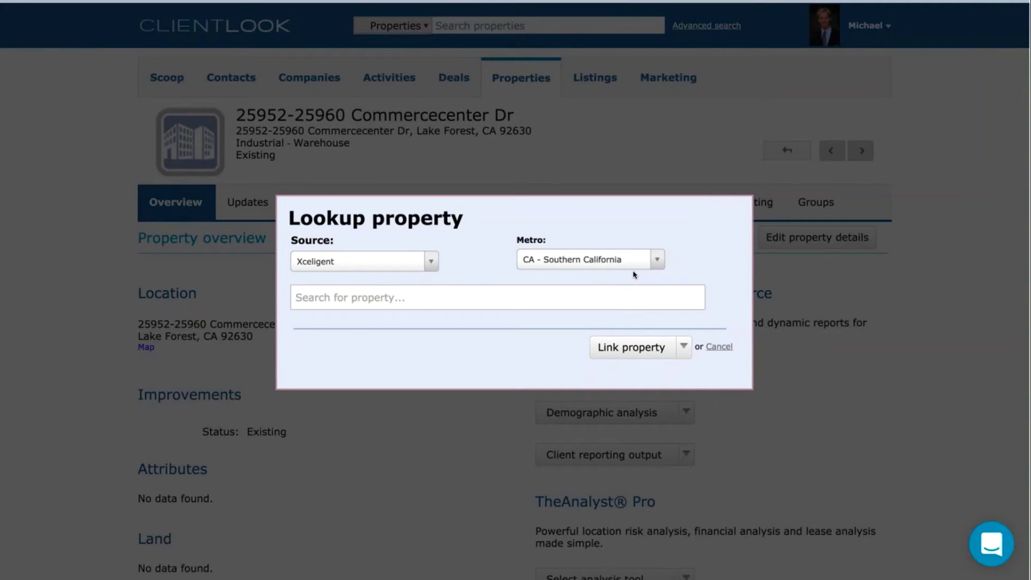
Link the warehouse to Xceligent's Pacific Business Center at 25952 Commercentre Dr, downloading all data, and review the updated property overview.
type("25952")
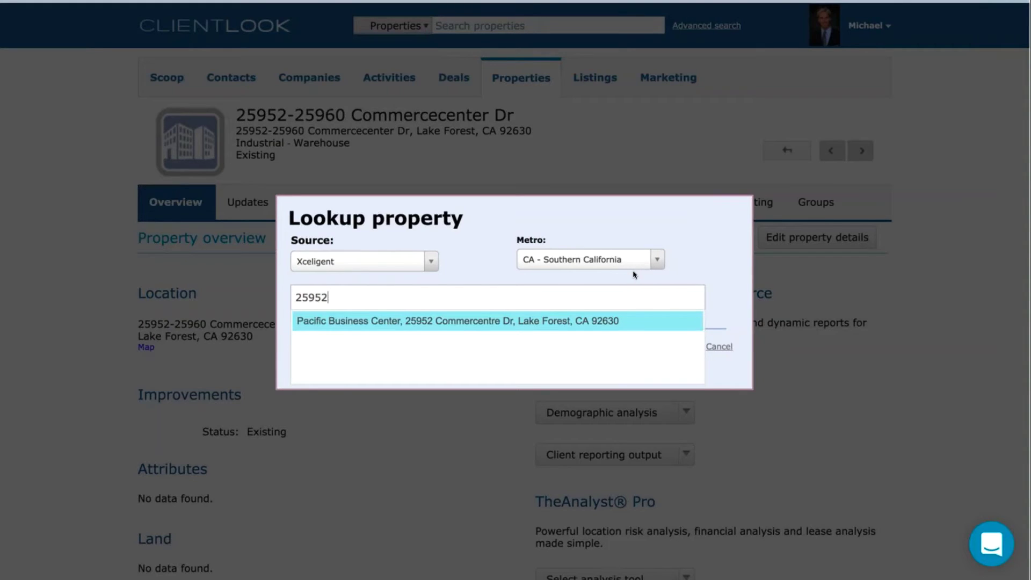
key("Return")
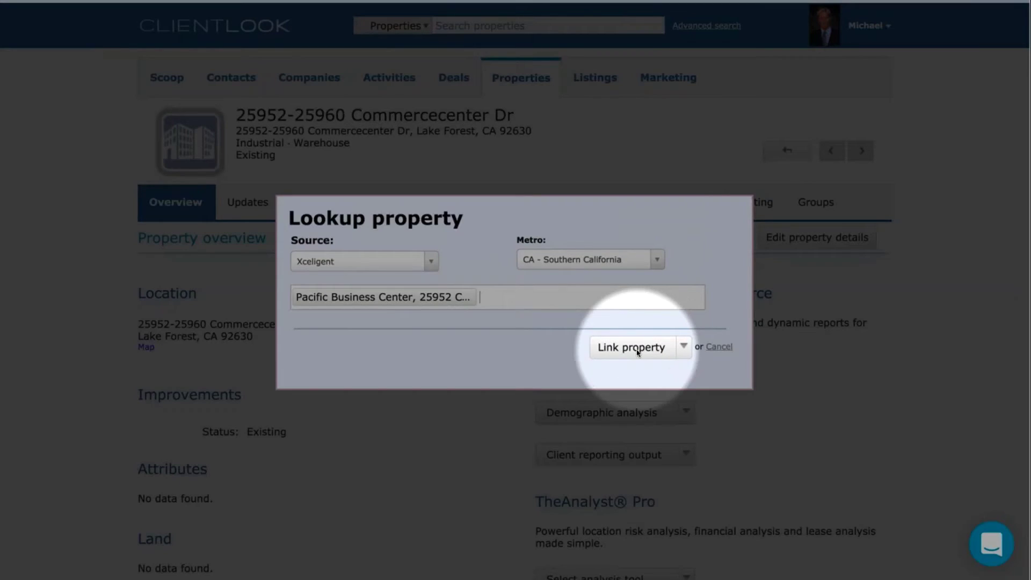
left_click(638, 352)
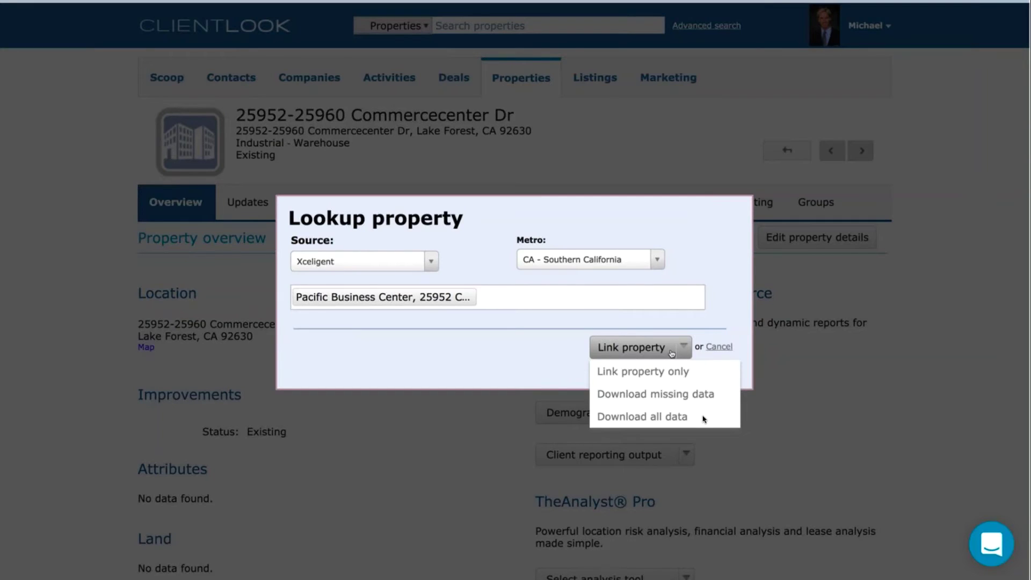
left_click(704, 419)
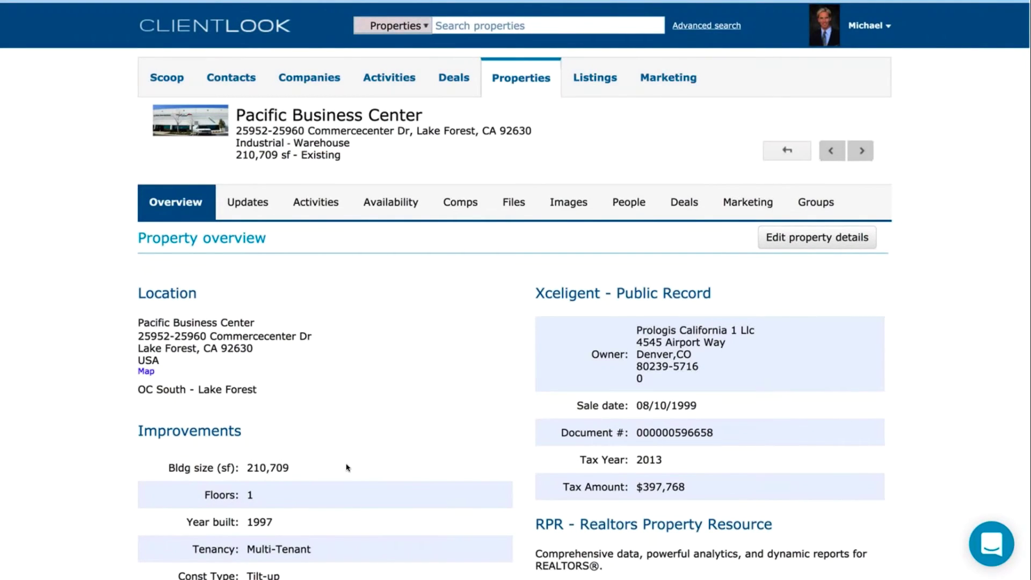
scroll(347, 468, "down", 10)
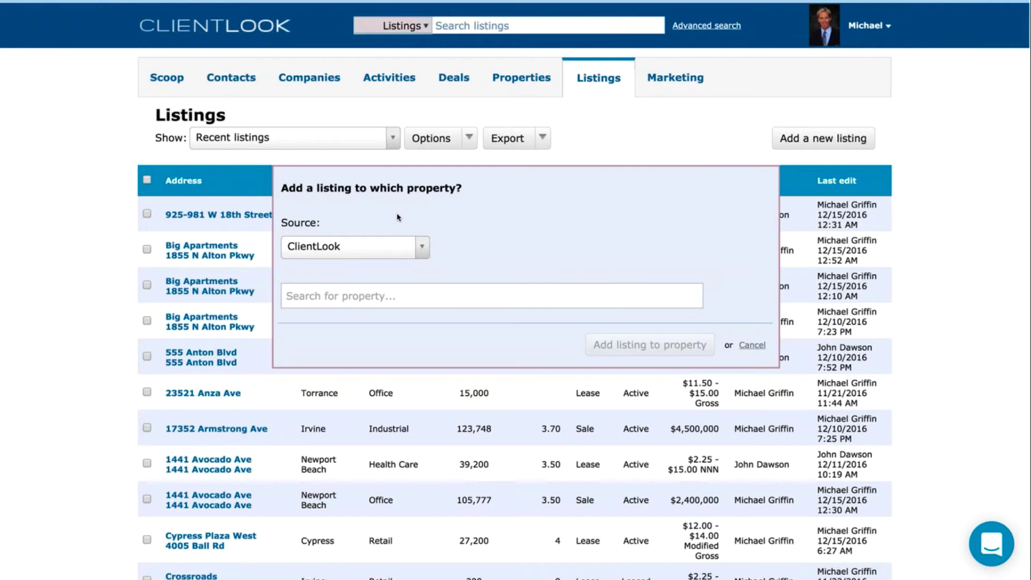
left_click(397, 217)
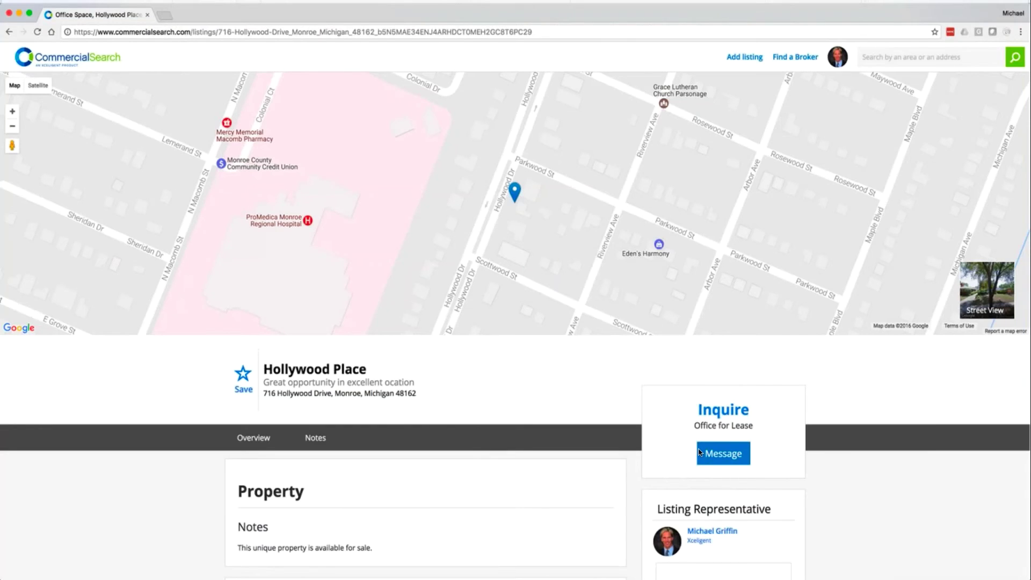
Start a message to the listing representative of the Hollywood Place office listing on CommercialSearch.
left_click(701, 453)
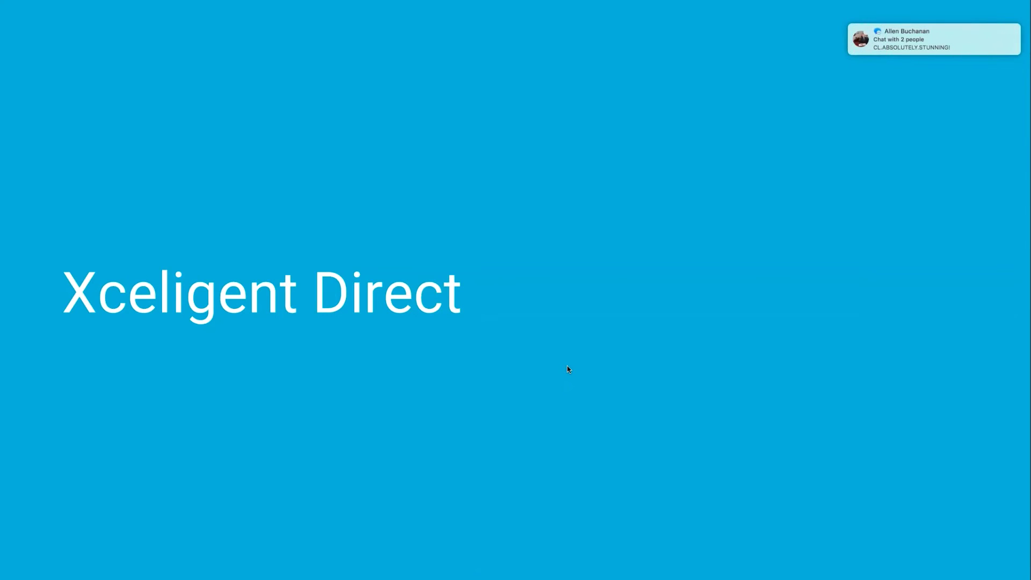
Switch to the Taylor Commercial website, view all availability, and open the broker contact form for the 1335 Basswood Rd listing.
key("Right")
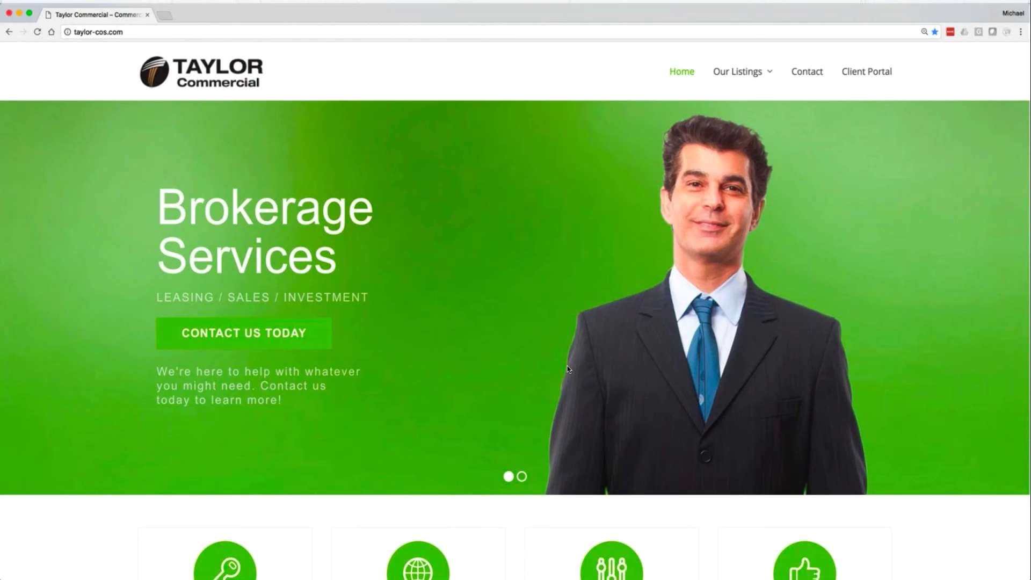
left_click(744, 79)
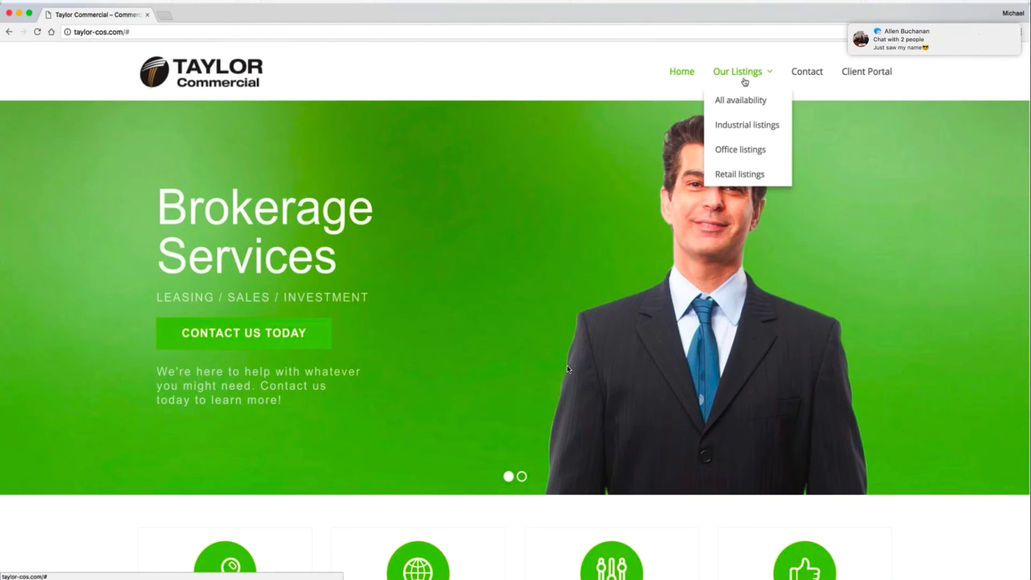
left_click(740, 100)
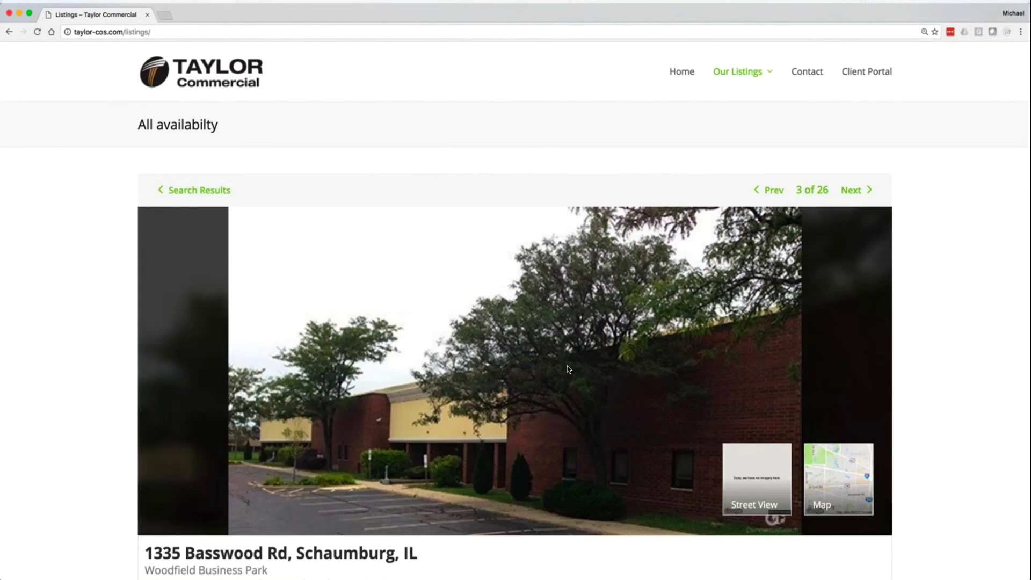
scroll(568, 369, "down", 6)
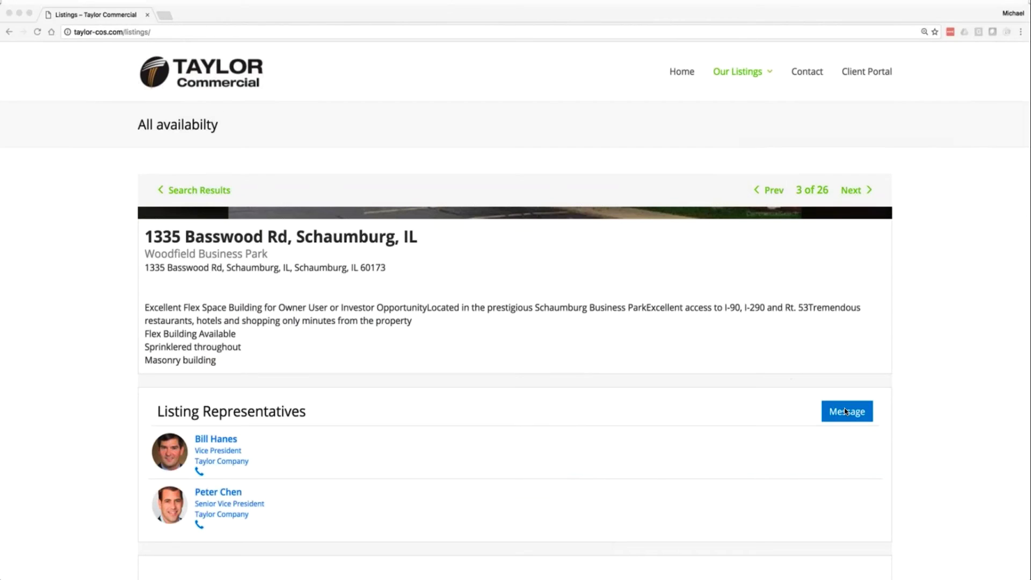
left_click(845, 411)
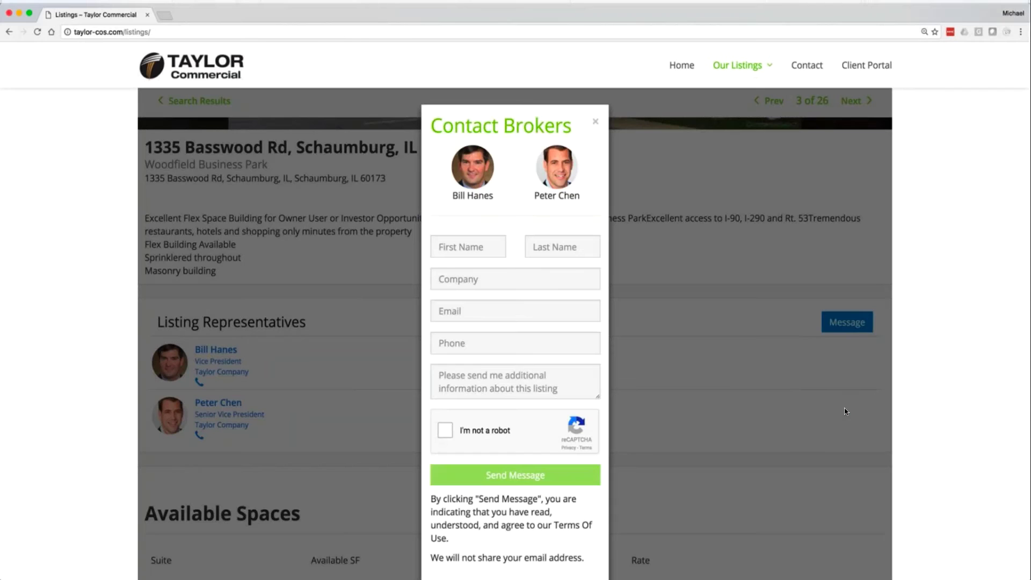
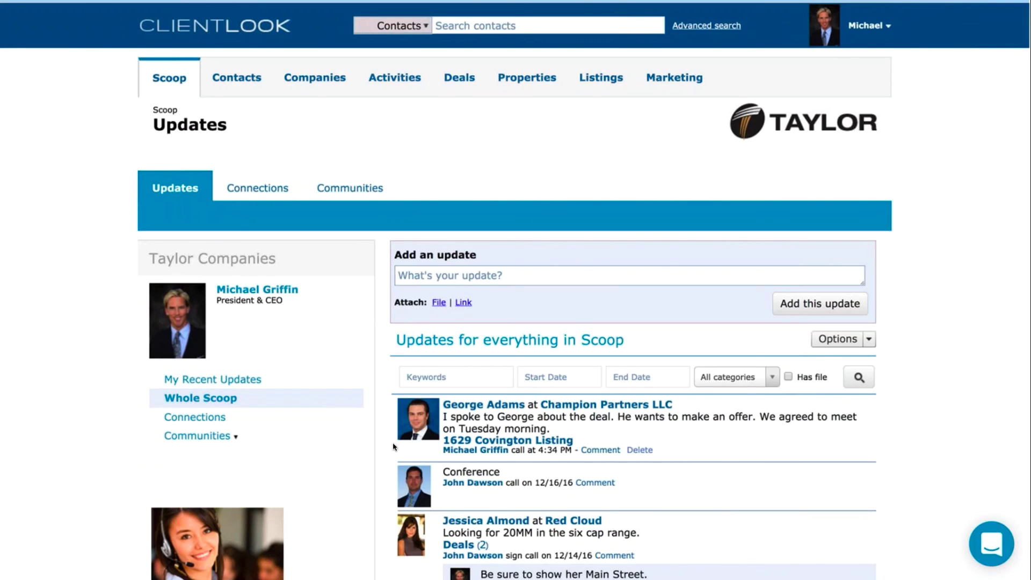
Review the Scoop feed of updates across the whole company.
scroll(394, 447, "down", 9)
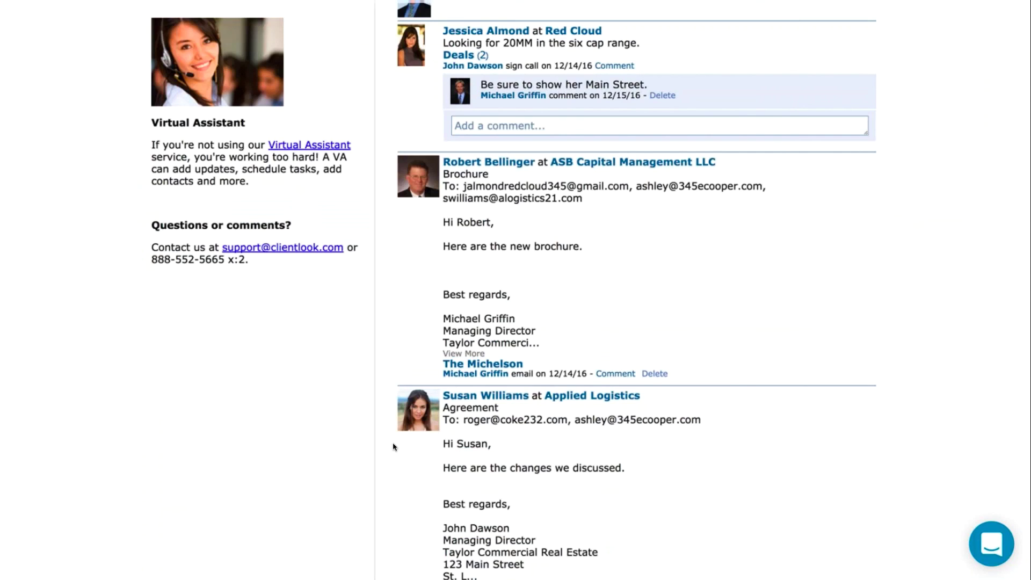
scroll(394, 447, "up", 10)
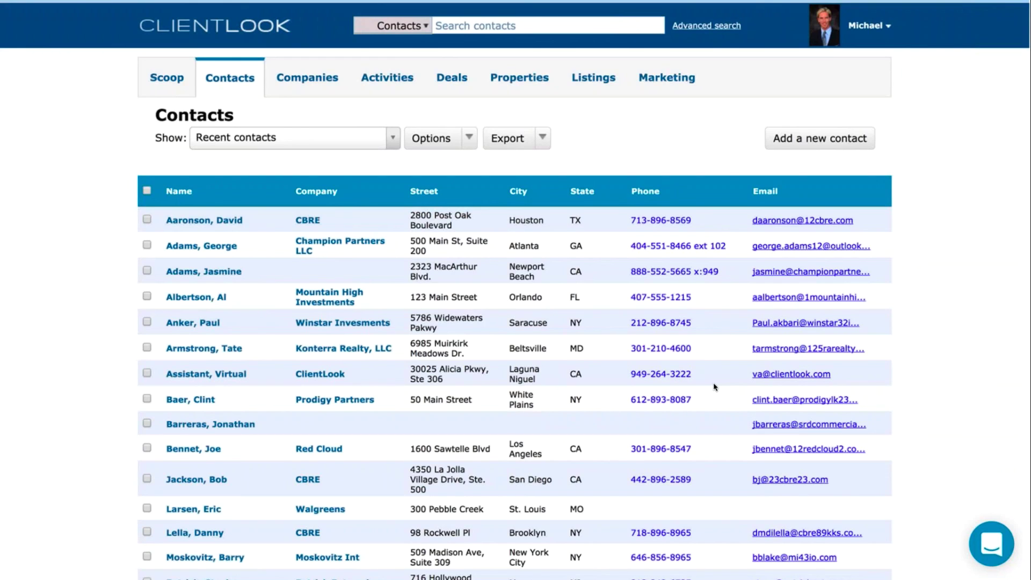
Start a MailChimp email from the recent contacts list.
left_click(468, 138)
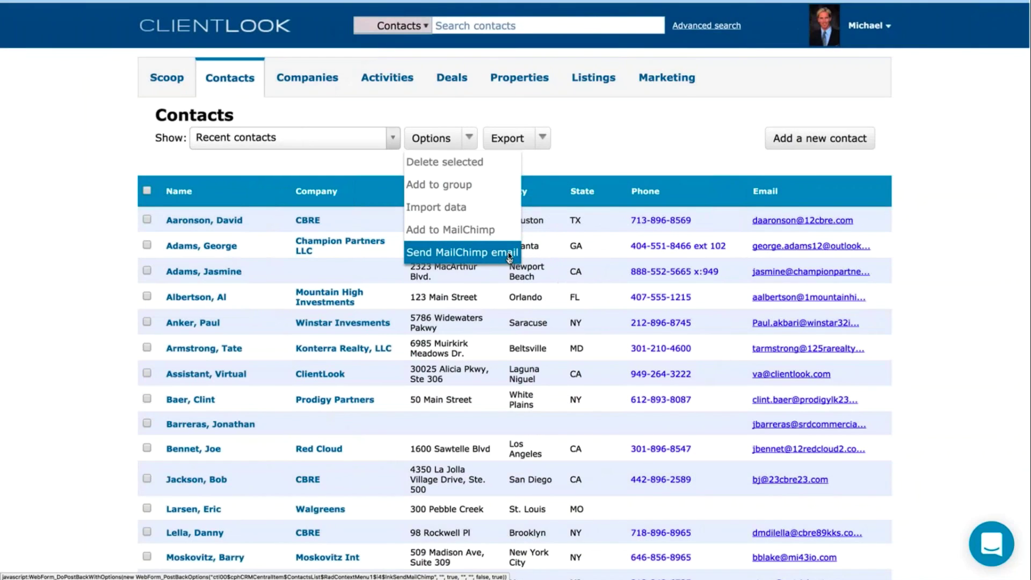
left_click(508, 253)
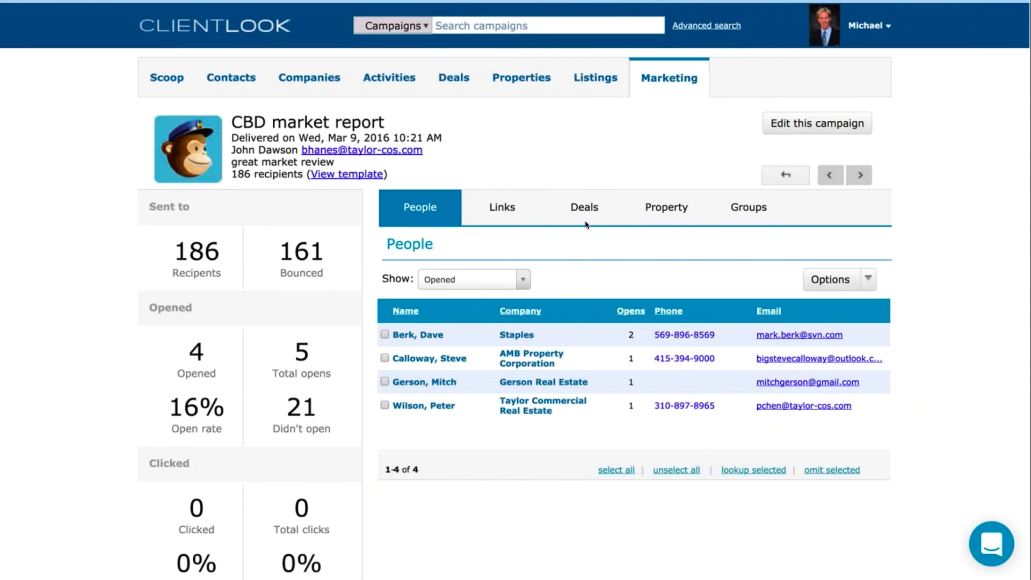
Search the contacts for the COO of Red Cloud and open her MailChimp activity.
type("jessica")
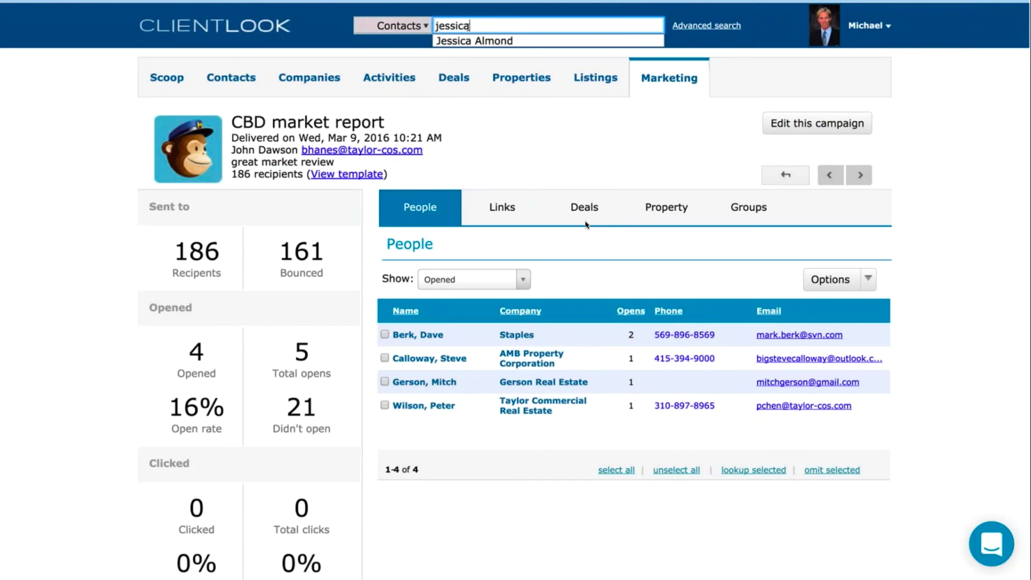
key("Return")
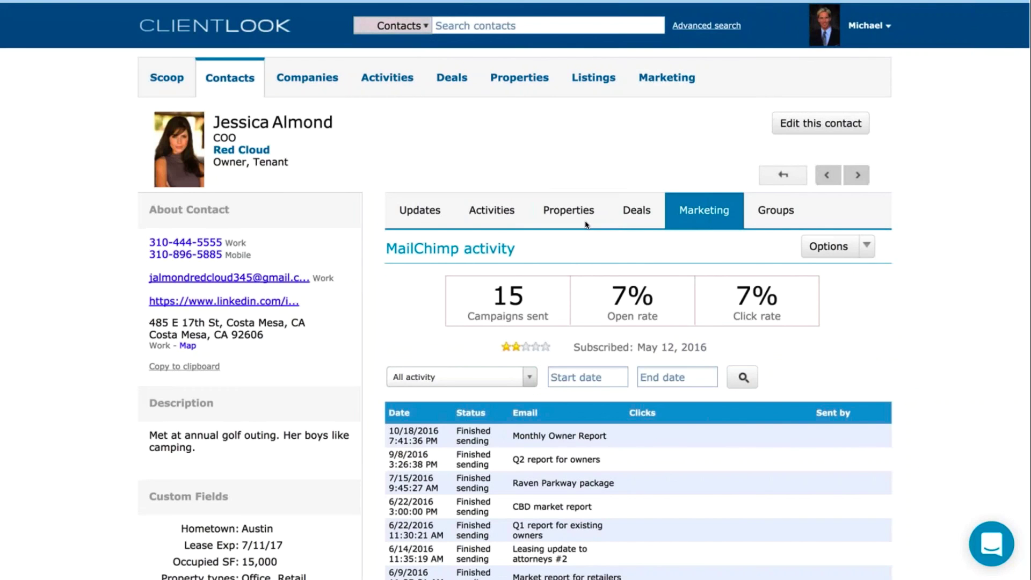